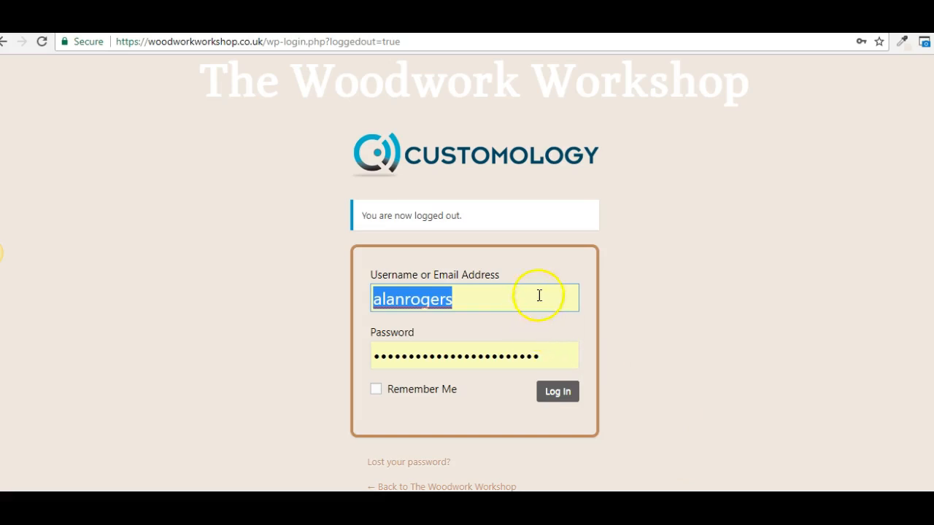
Log in to the WordPress site with the prefilled credentials and open the WP Simple Booking Calendar list.
click(556, 395)
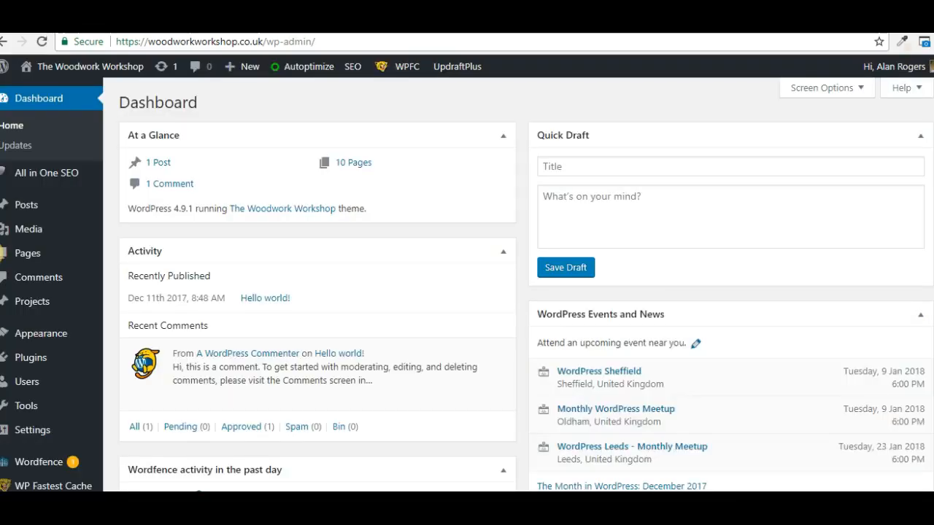
mouse_move(109, 436)
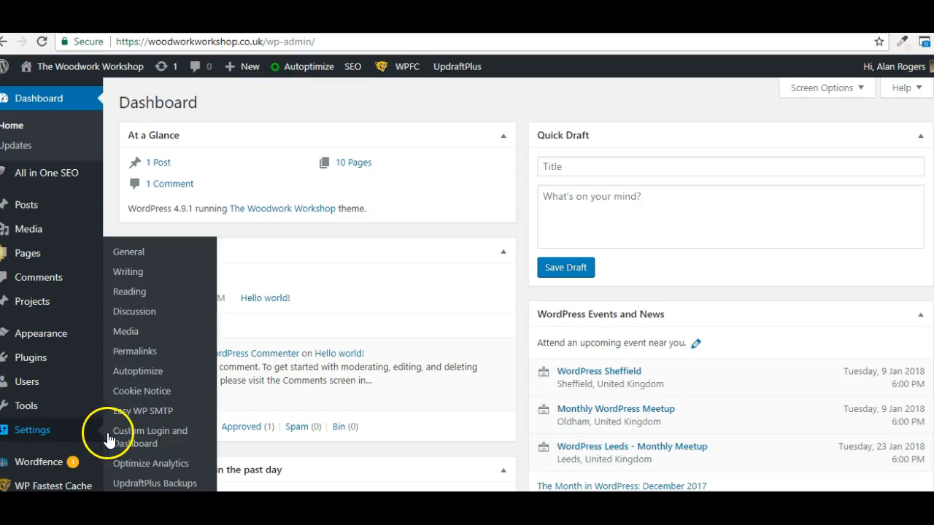
scroll(230, 427, down, 4)
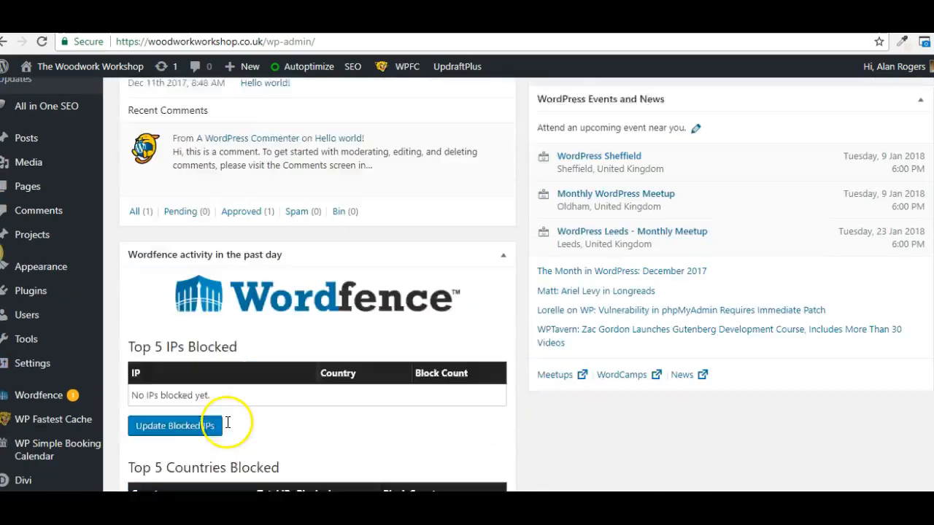
mouse_move(77, 460)
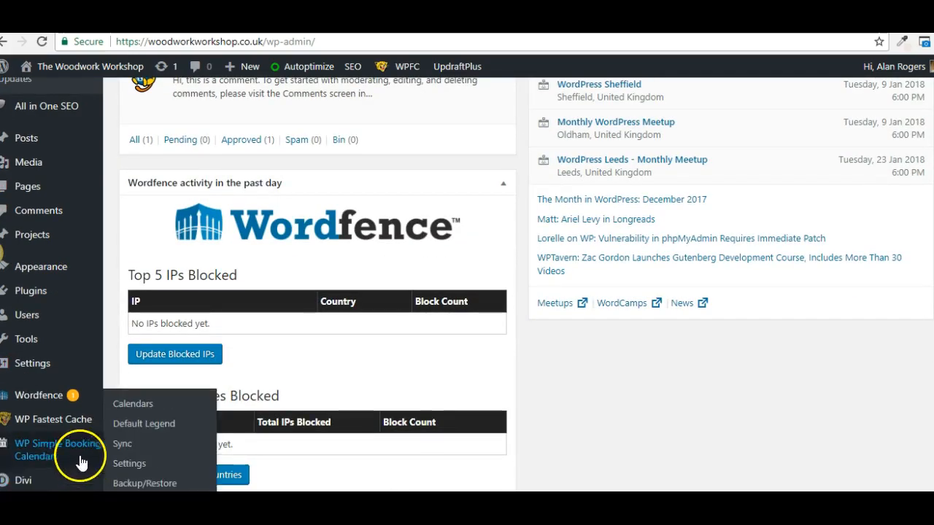
click(41, 447)
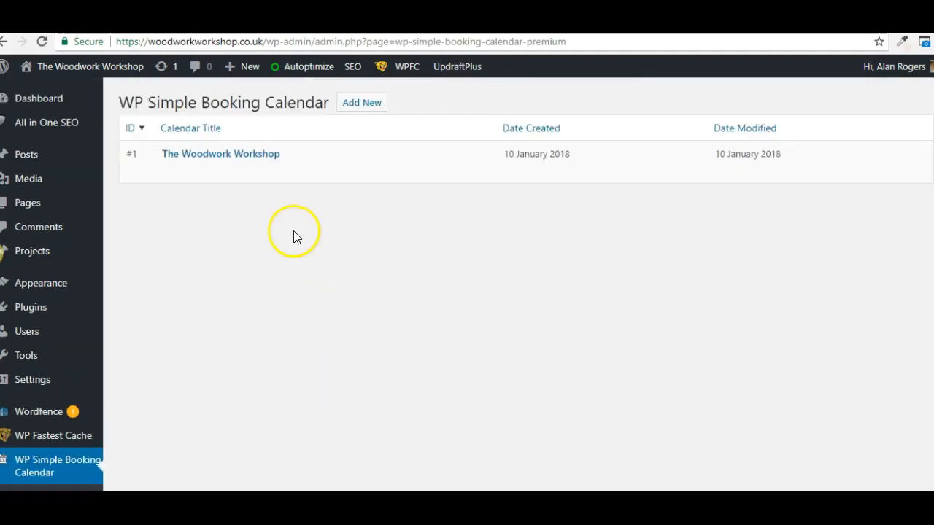
Open The Woodwork Workshop booking calendar for editing.
mouse_move(246, 175)
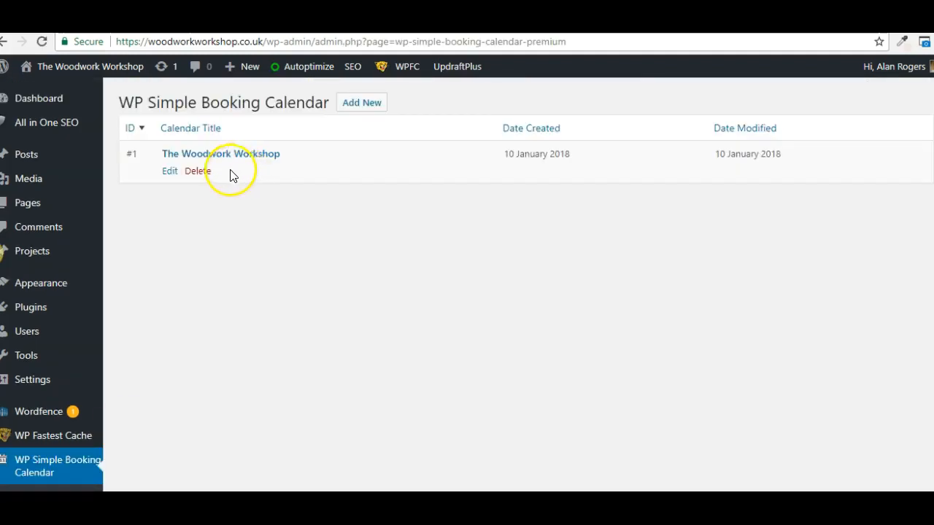
mouse_move(173, 179)
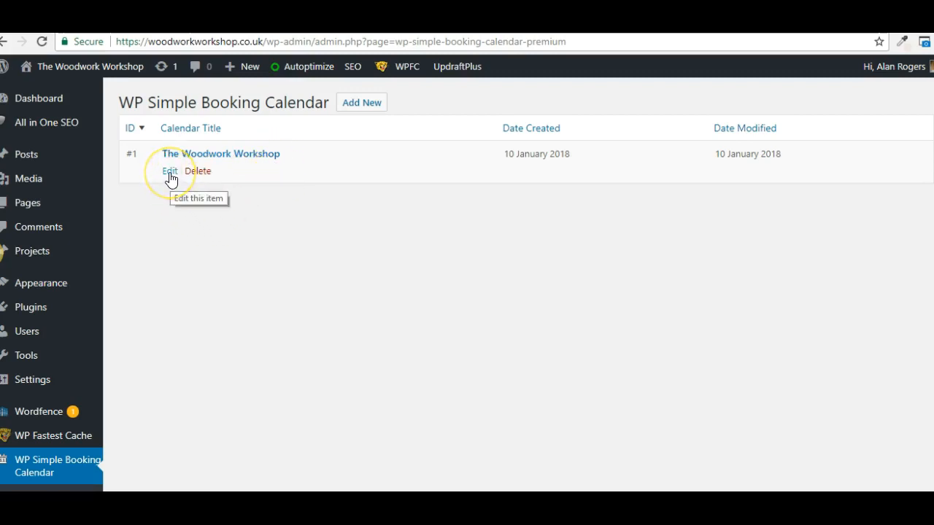
click(170, 172)
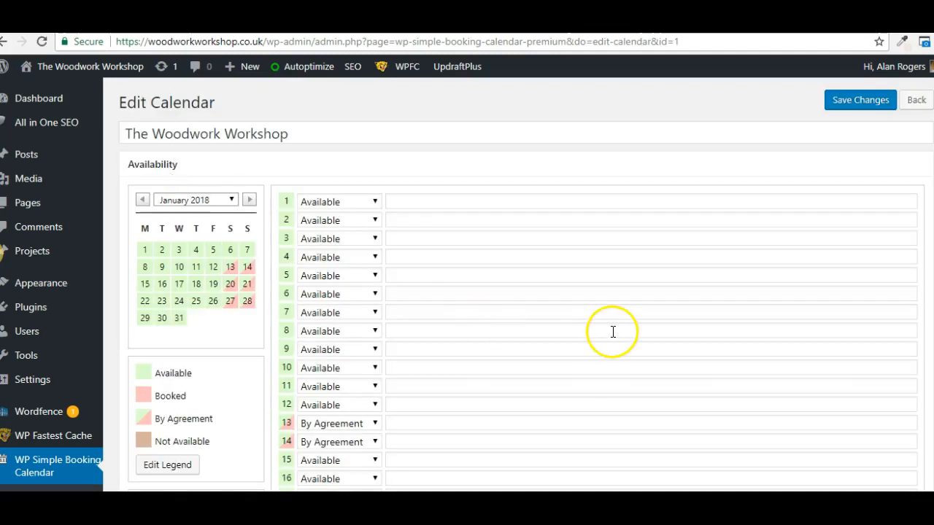
scroll(613, 332, down, 1)
right_click(613, 333)
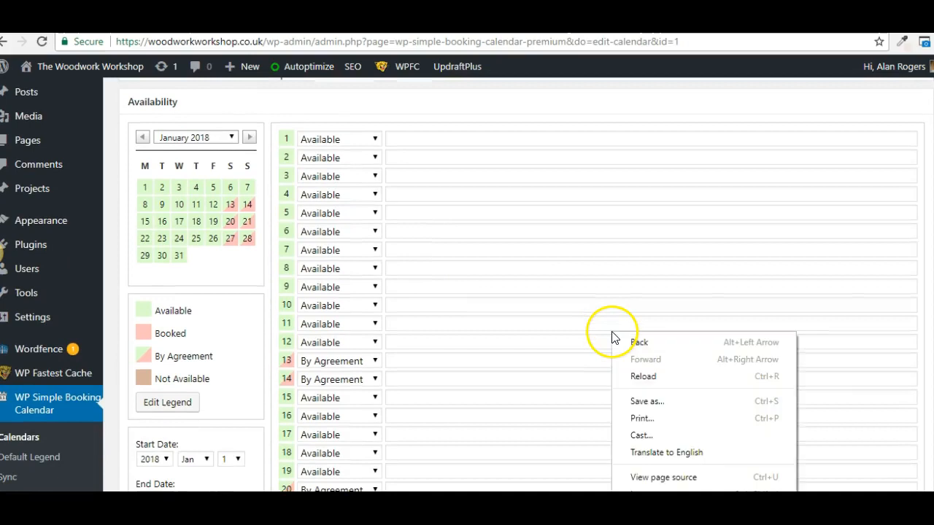
click(467, 263)
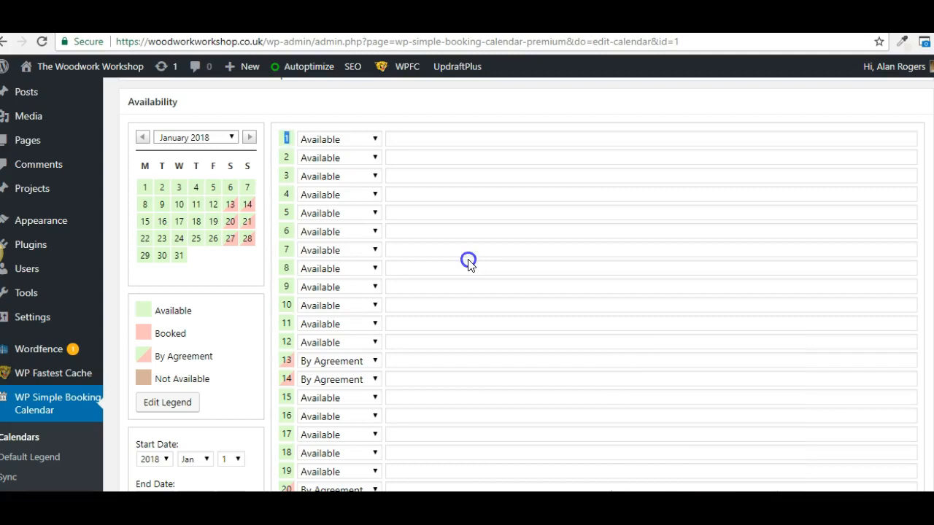
click(482, 285)
Set the status of 15 and 16 January 2018 individually to Booked in the daily availability list.
scroll(481, 285, down, 1)
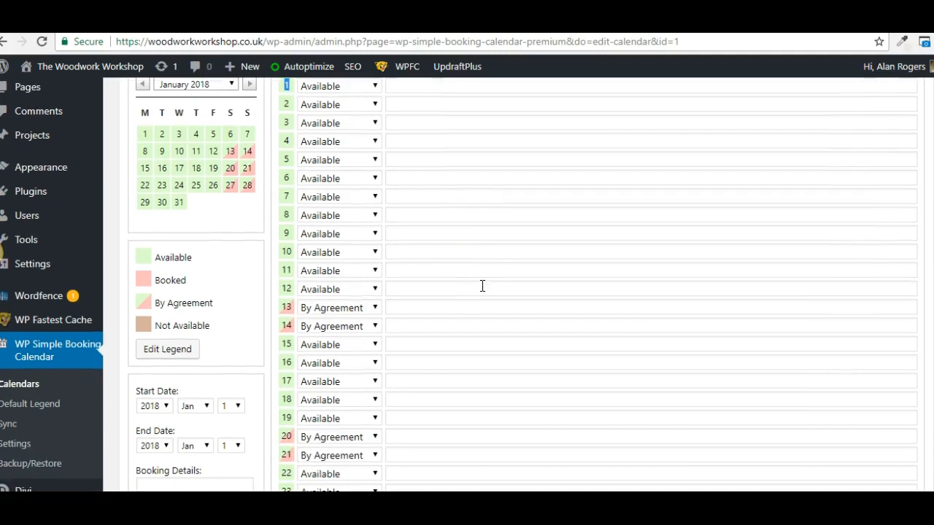
click(375, 347)
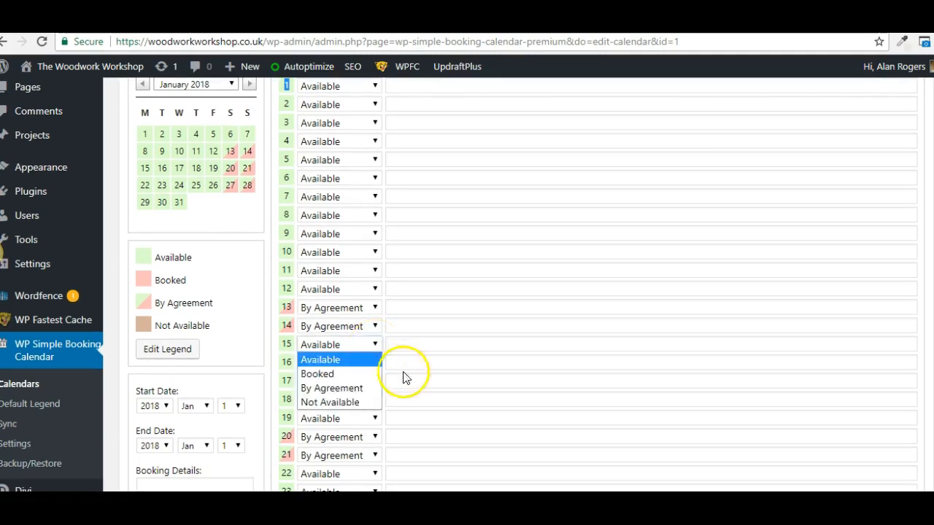
click(336, 373)
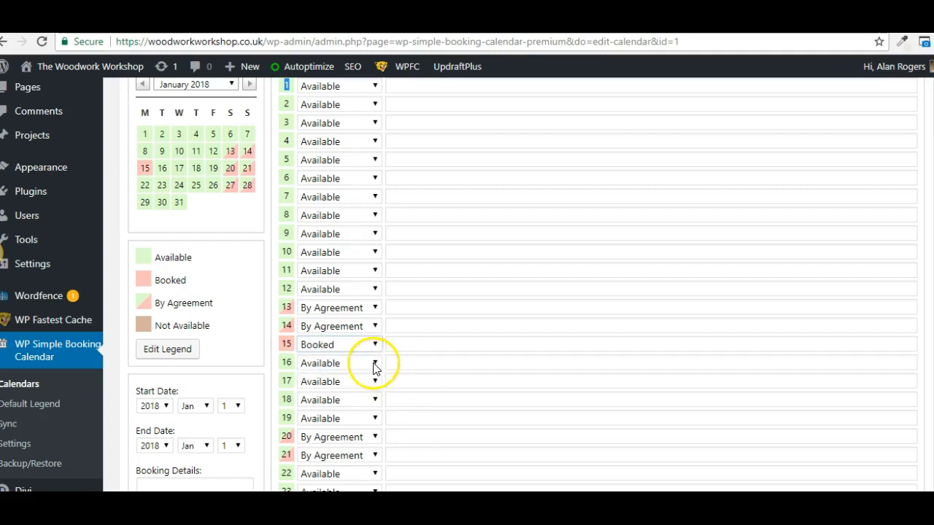
click(375, 365)
click(331, 390)
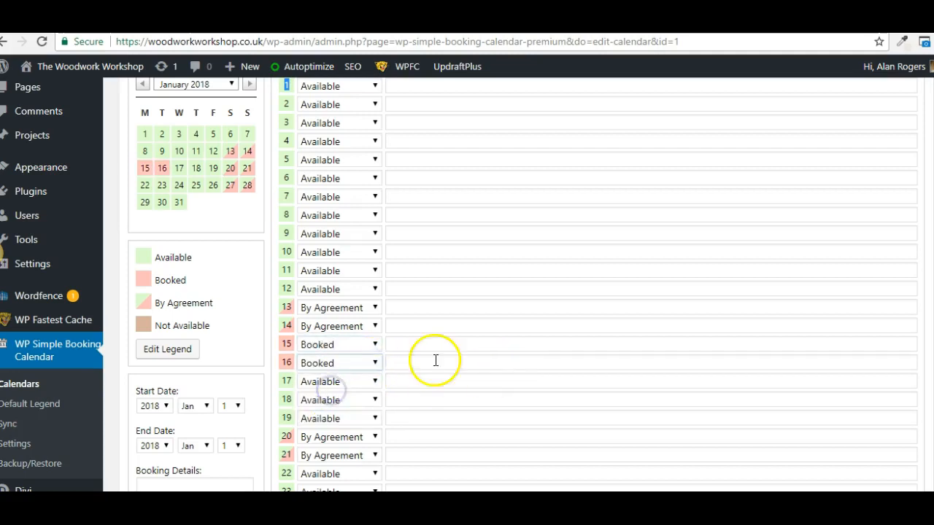
click(395, 344)
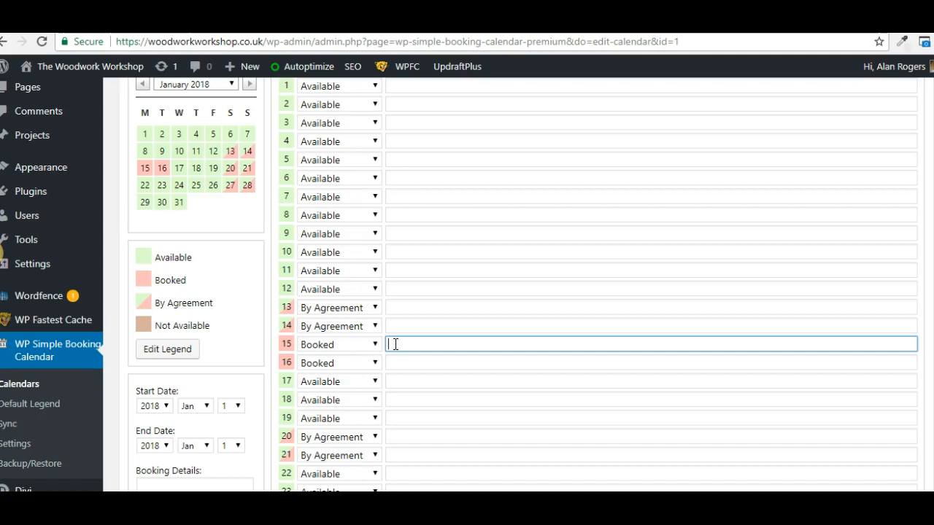
Return 15 and 16 January 2018 to Available in the daily availability list.
click(375, 348)
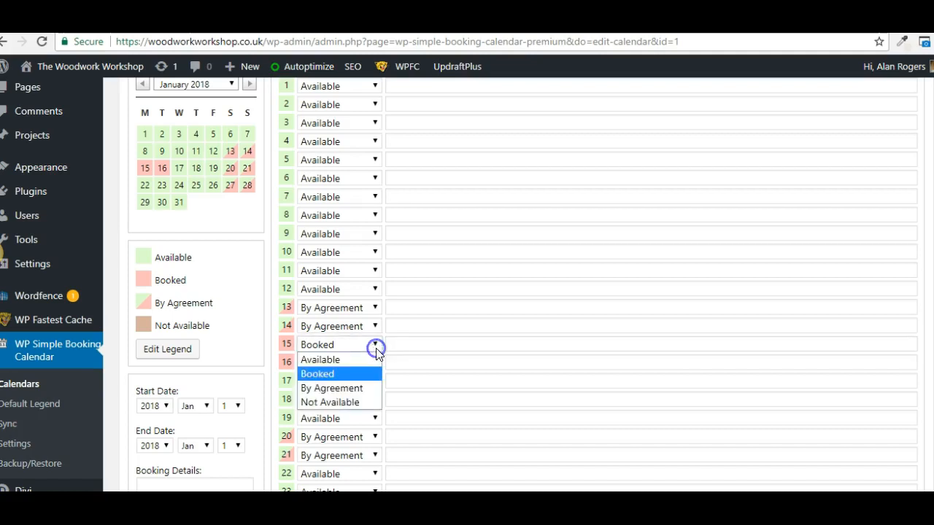
click(330, 361)
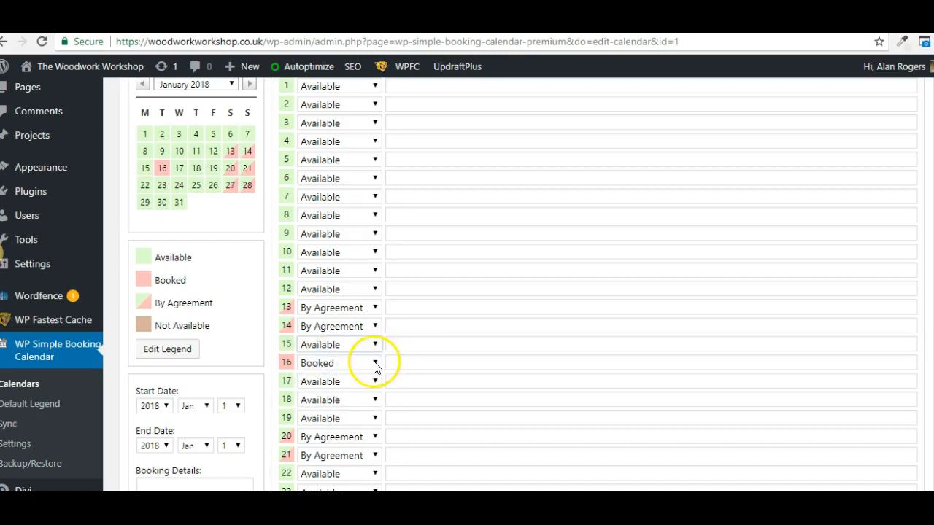
click(375, 364)
click(334, 378)
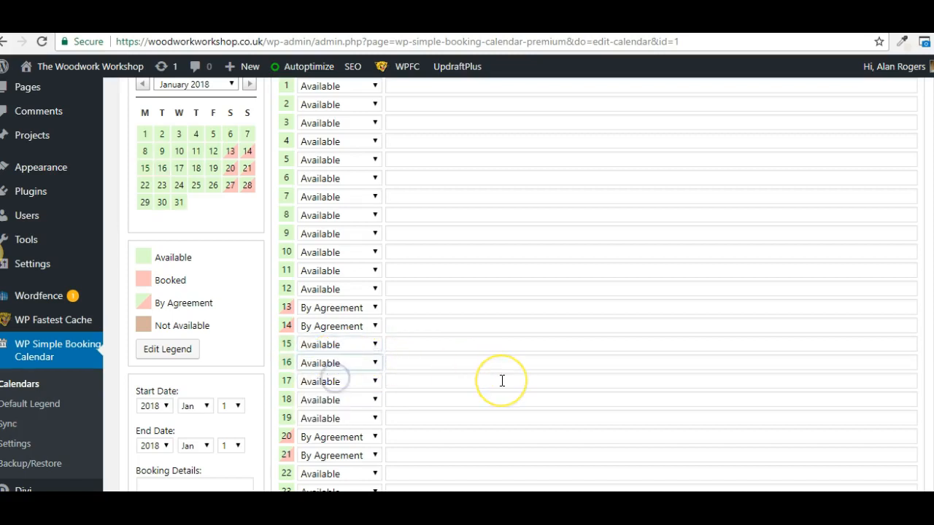
Set the bulk availability range to start on 15 January 2018 and end on 19 January 2018.
scroll(502, 381, down, 2)
scroll(502, 381, down, 2)
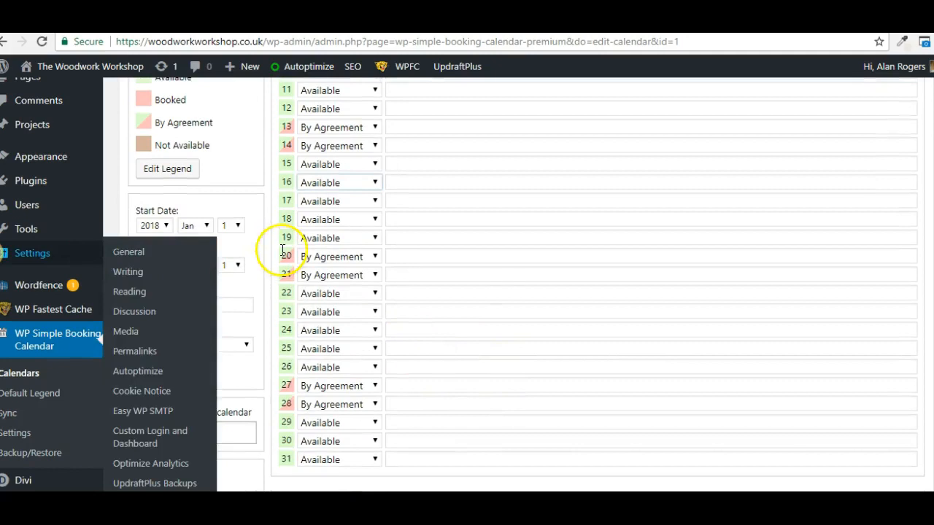
click(238, 227)
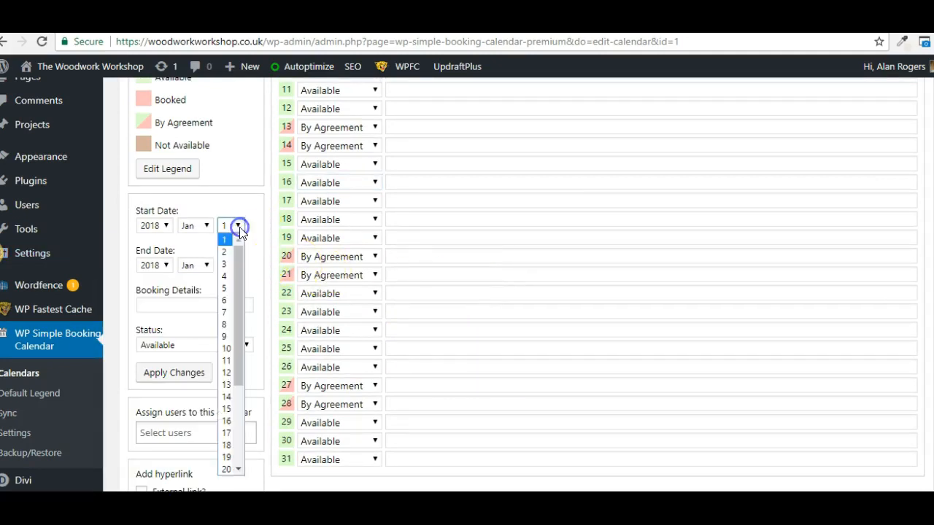
click(226, 409)
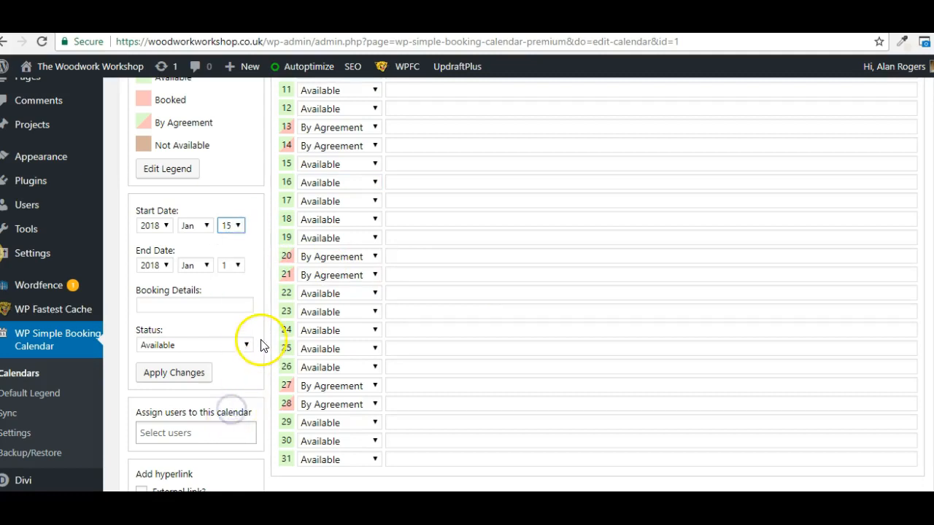
scroll(257, 249, down, 1)
click(237, 217)
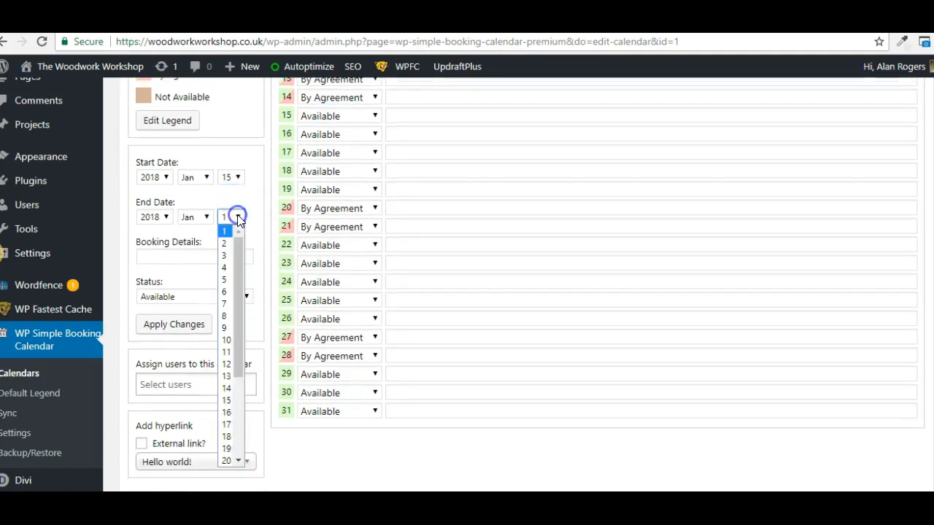
click(227, 448)
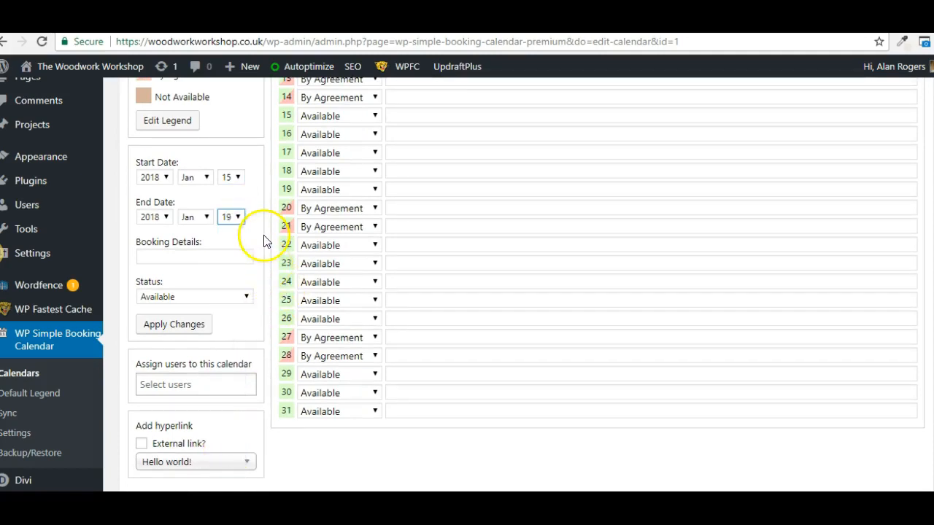
Choose the Booked status for the date range, leaving the booking details empty, and apply it to the calendar.
click(150, 251)
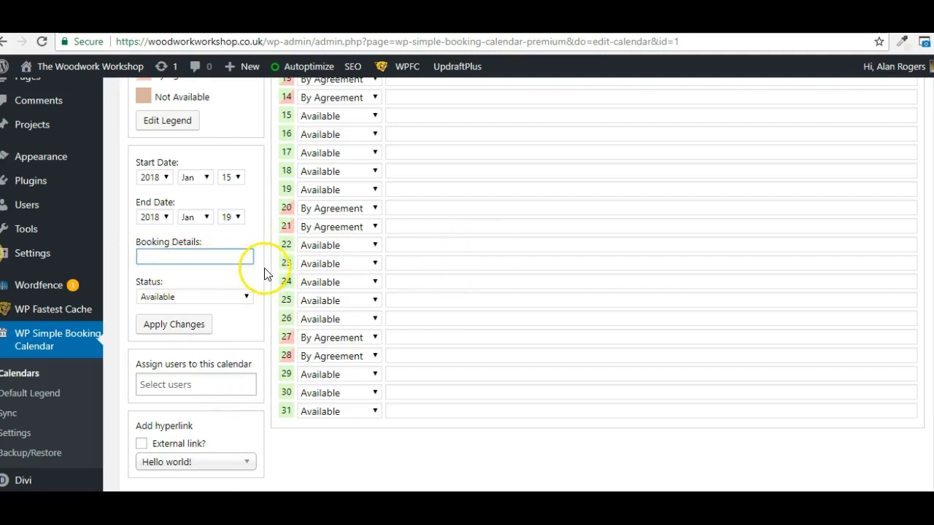
click(246, 296)
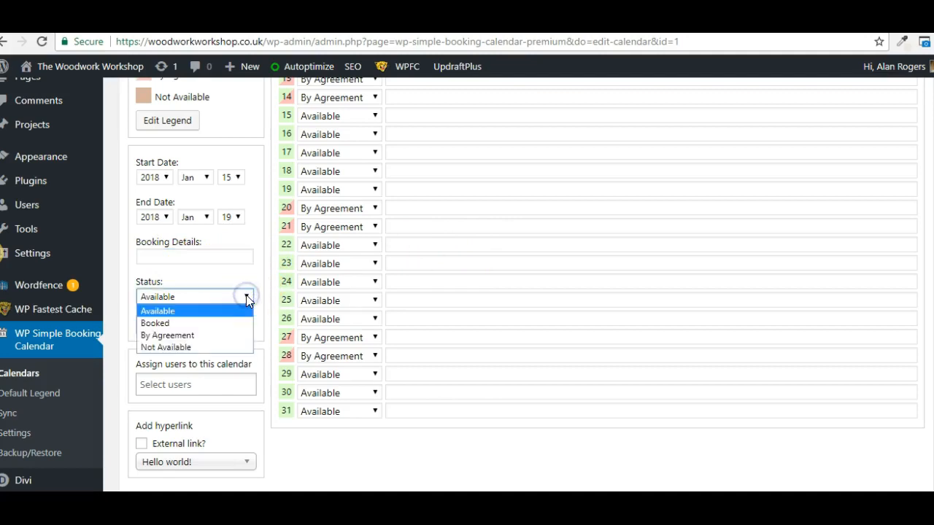
click(169, 323)
click(193, 333)
Review the January calendar and daily statuses for the applied range, and find where the calendar changes can be saved.
scroll(507, 243, up, 2)
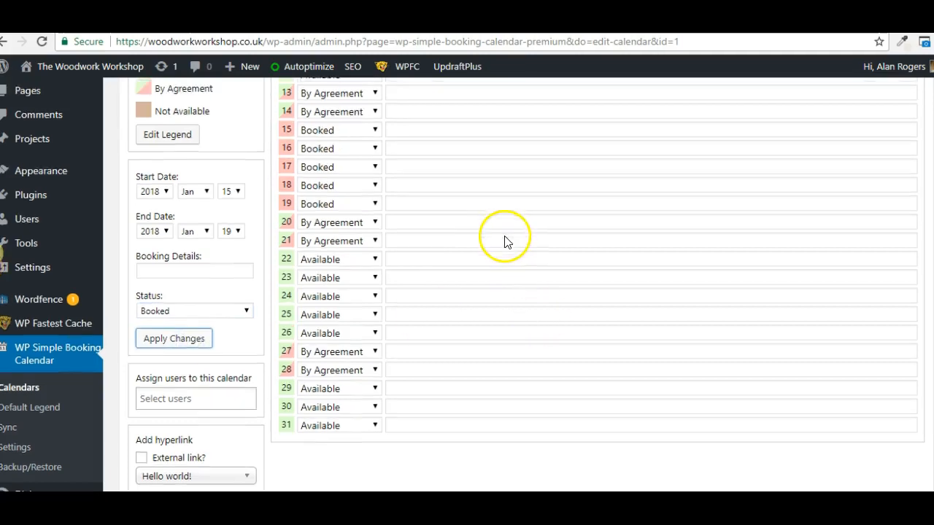
scroll(507, 242, up, 2)
scroll(469, 294, up, 1)
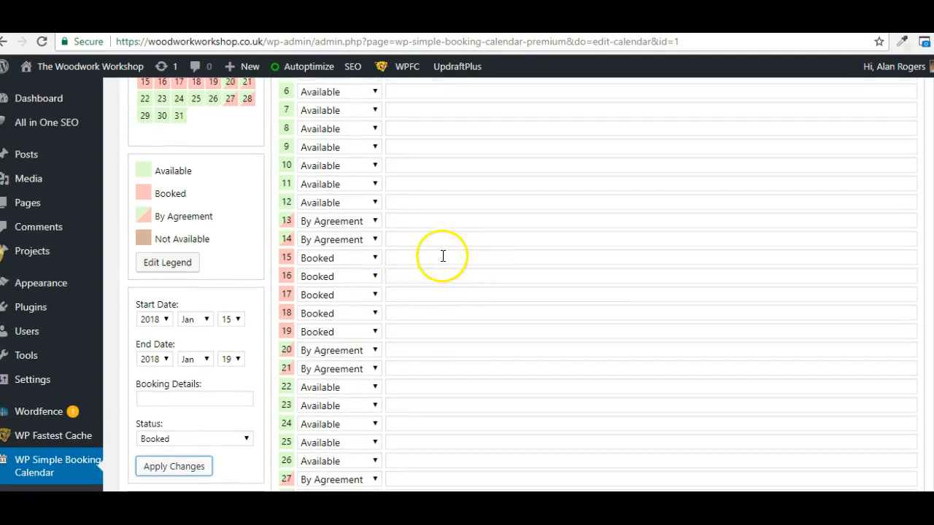
scroll(442, 255, up, 3)
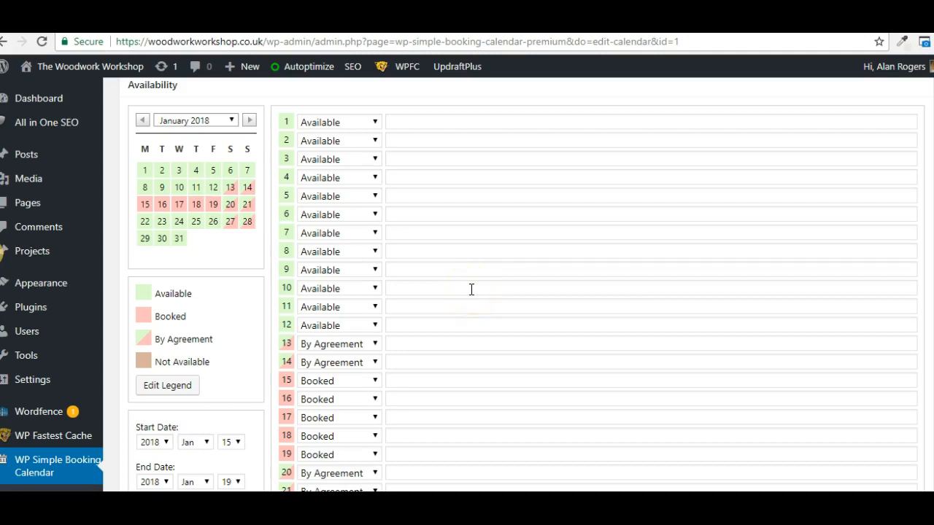
scroll(471, 290, up, 2)
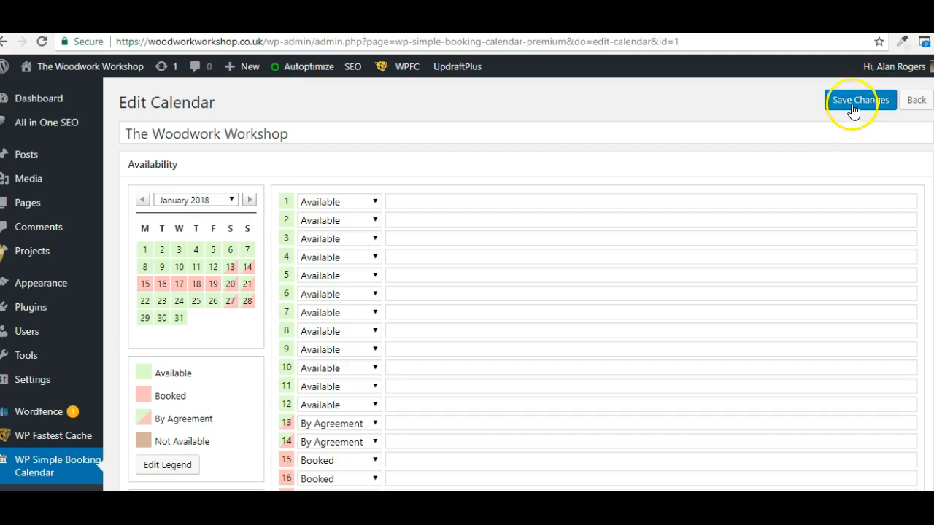
scroll(704, 281, down, 5)
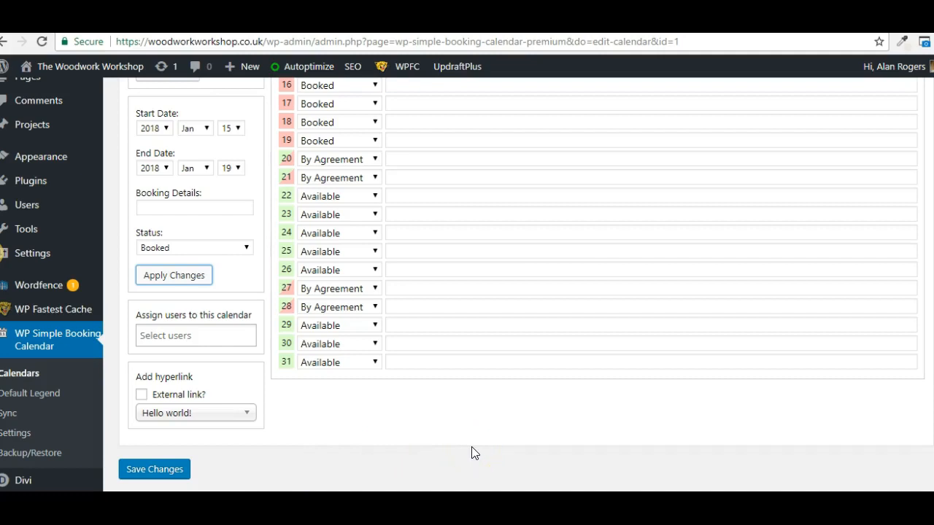
scroll(472, 453, up, 5)
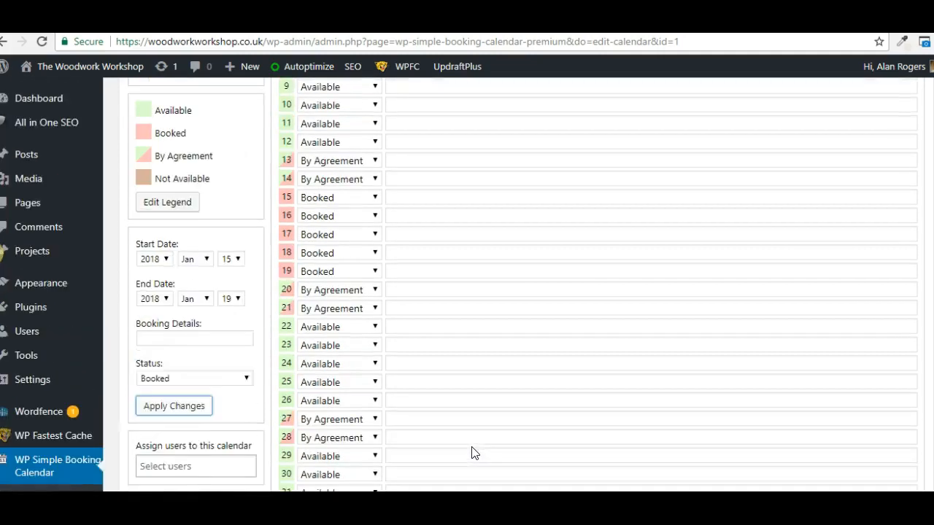
View the status options for 15 January and close them without choosing another one.
scroll(472, 447, down, 2)
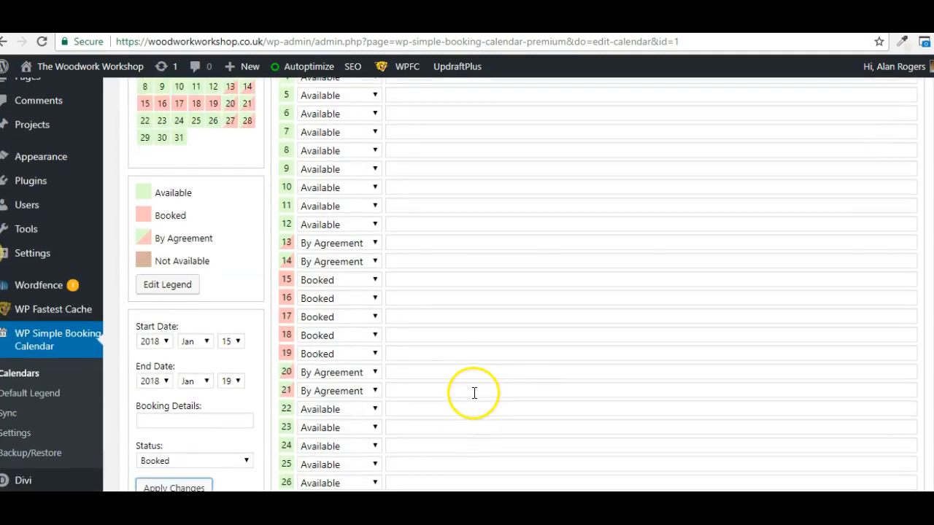
scroll(473, 391, down, 1)
click(374, 187)
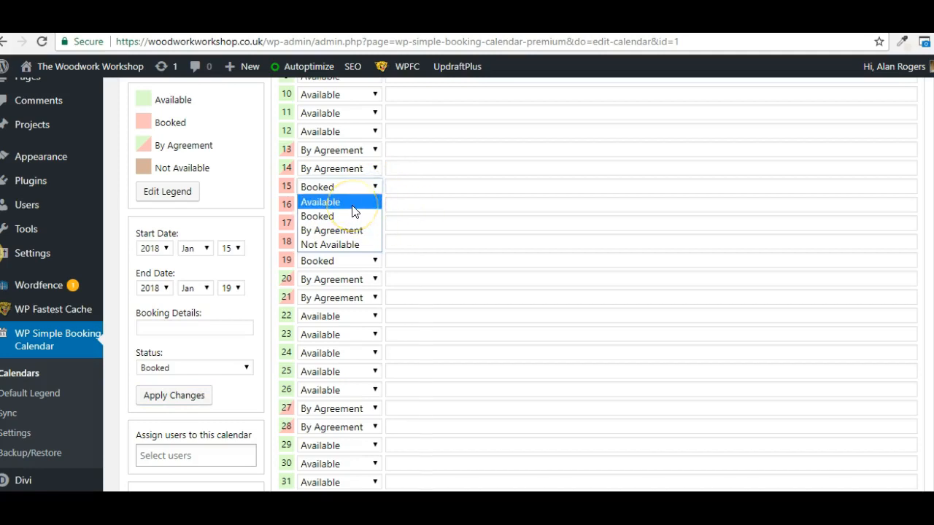
click(471, 224)
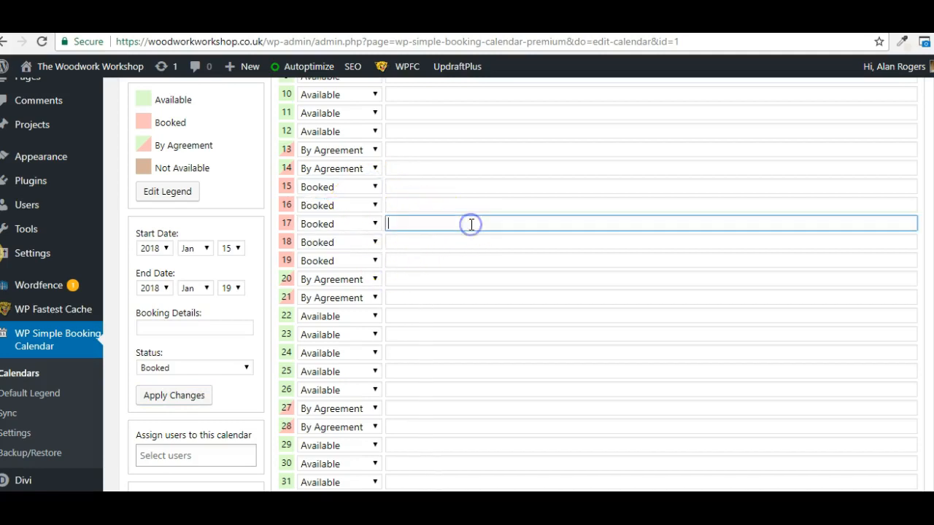
Look over the January overview, the status legend and the remaining sections of the calendar editing page.
scroll(473, 184, up, 2)
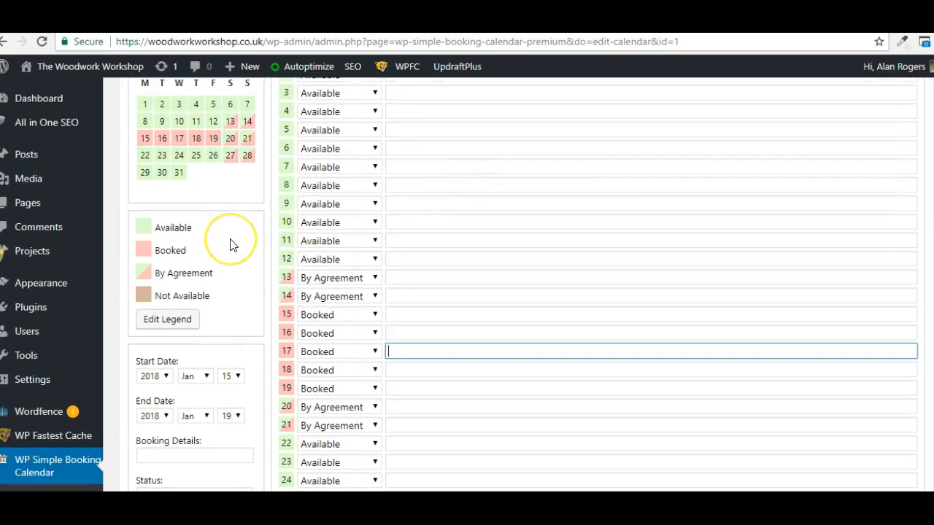
scroll(228, 240, up, 1)
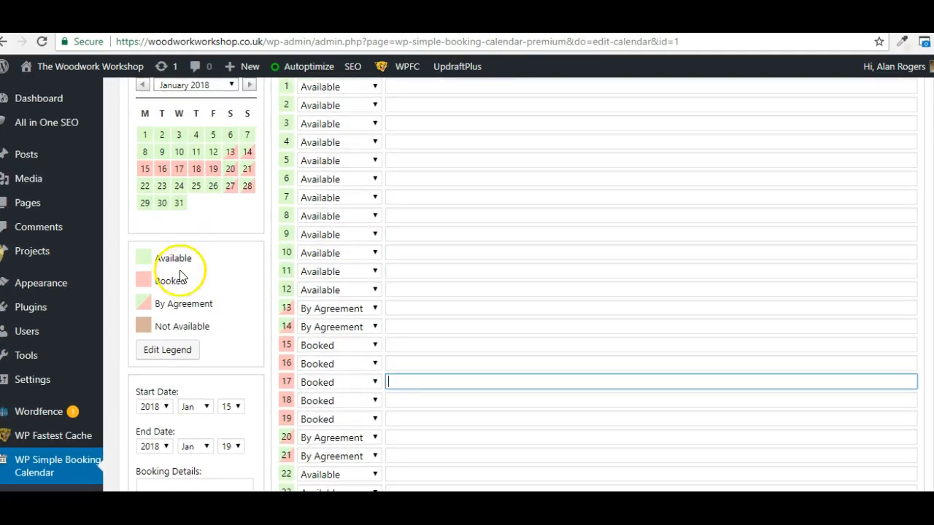
scroll(215, 298, up, 1)
scroll(216, 296, up, 1)
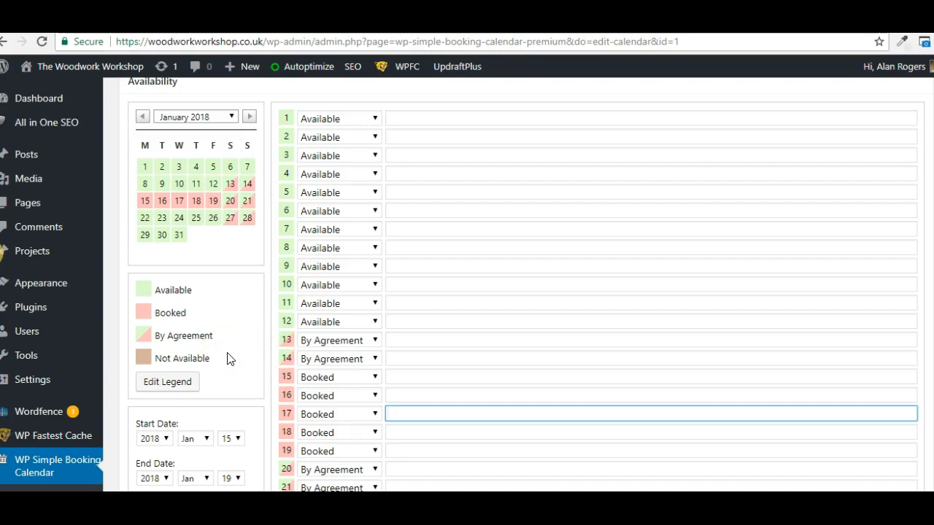
scroll(228, 365, down, 3)
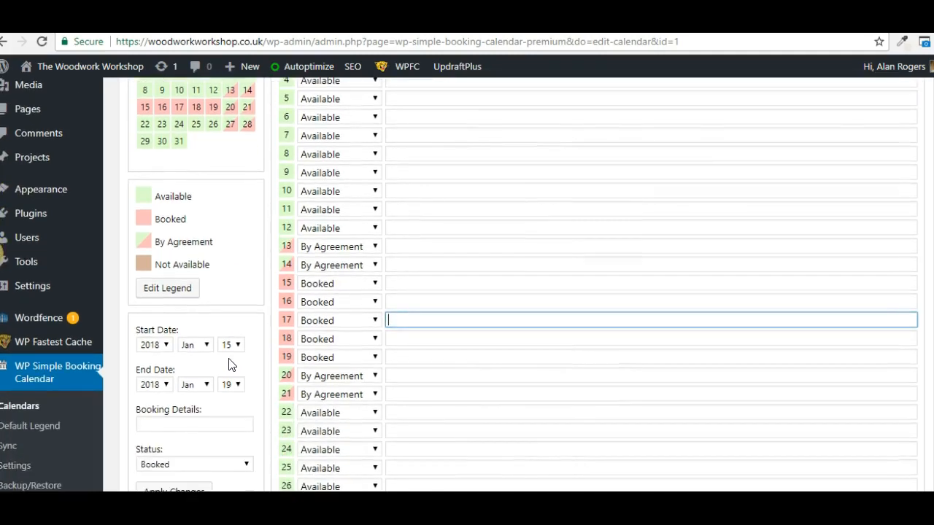
scroll(228, 365, down, 2)
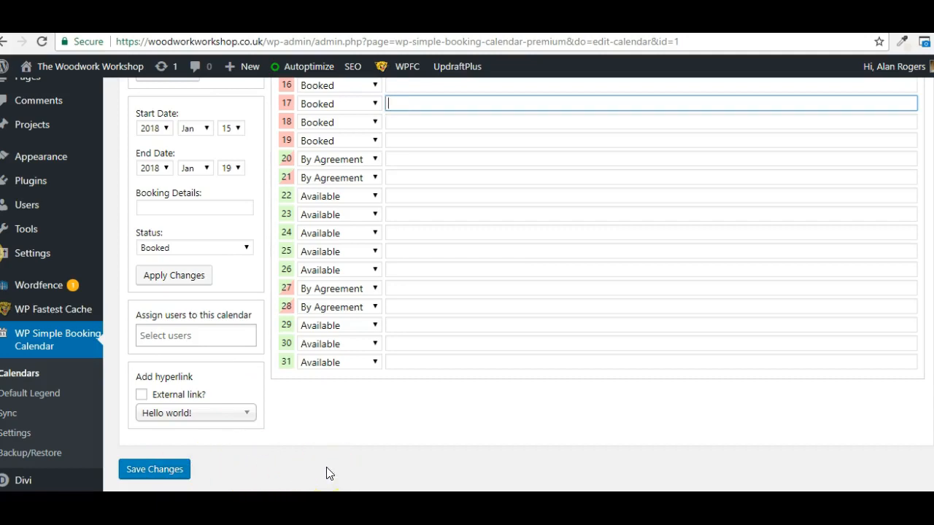
scroll(326, 474, up, 5)
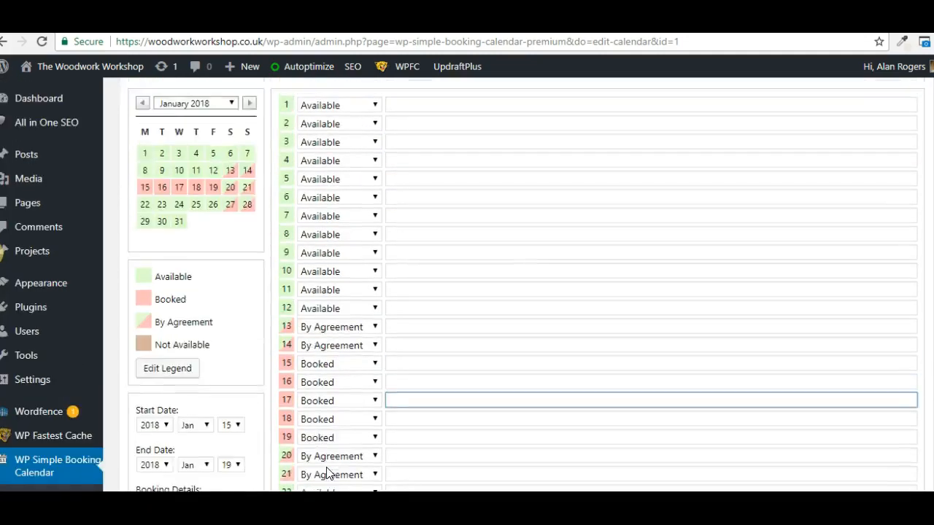